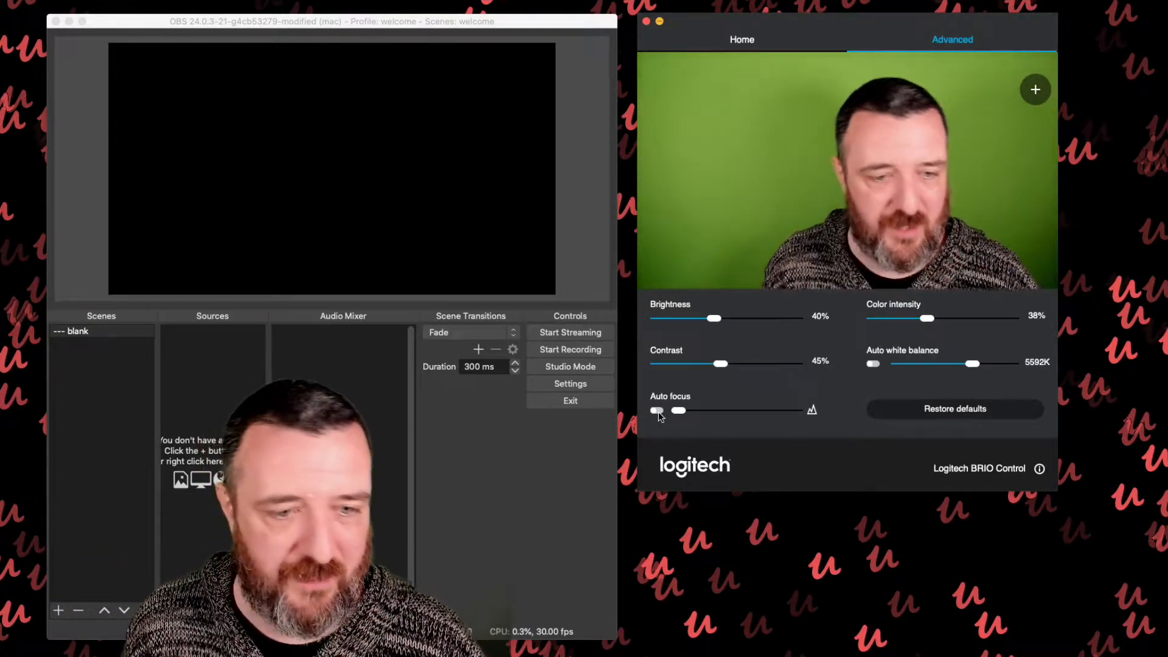
# Step: Create a new scene named "camera"
pyautogui.click(59, 610)
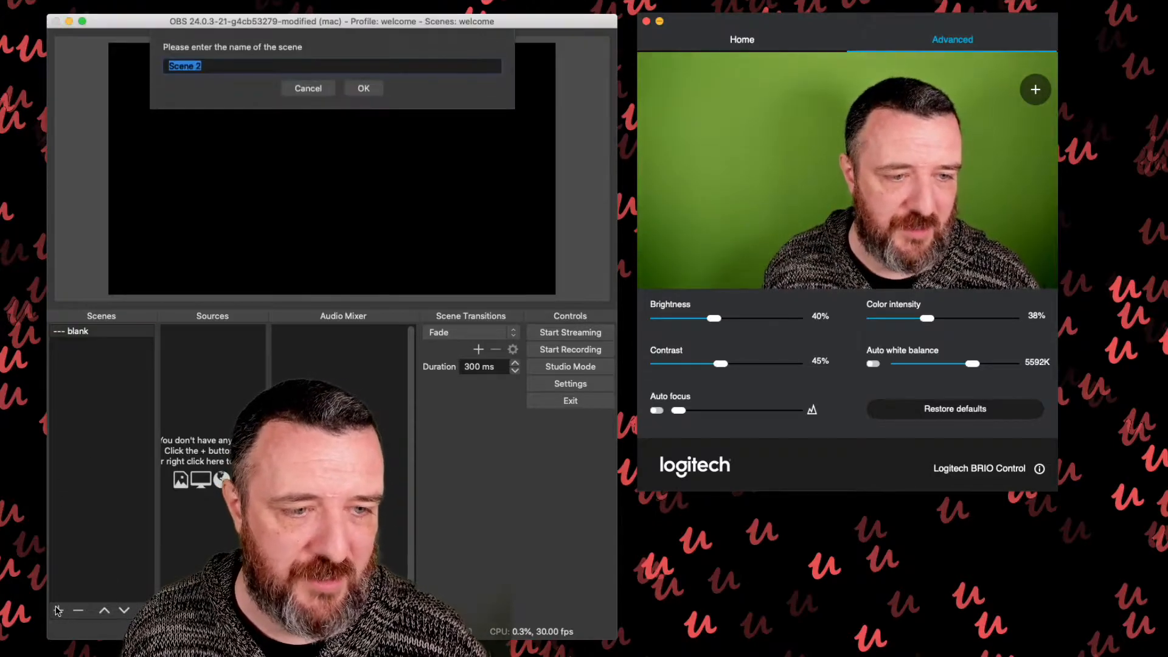
pyautogui.write('camer')
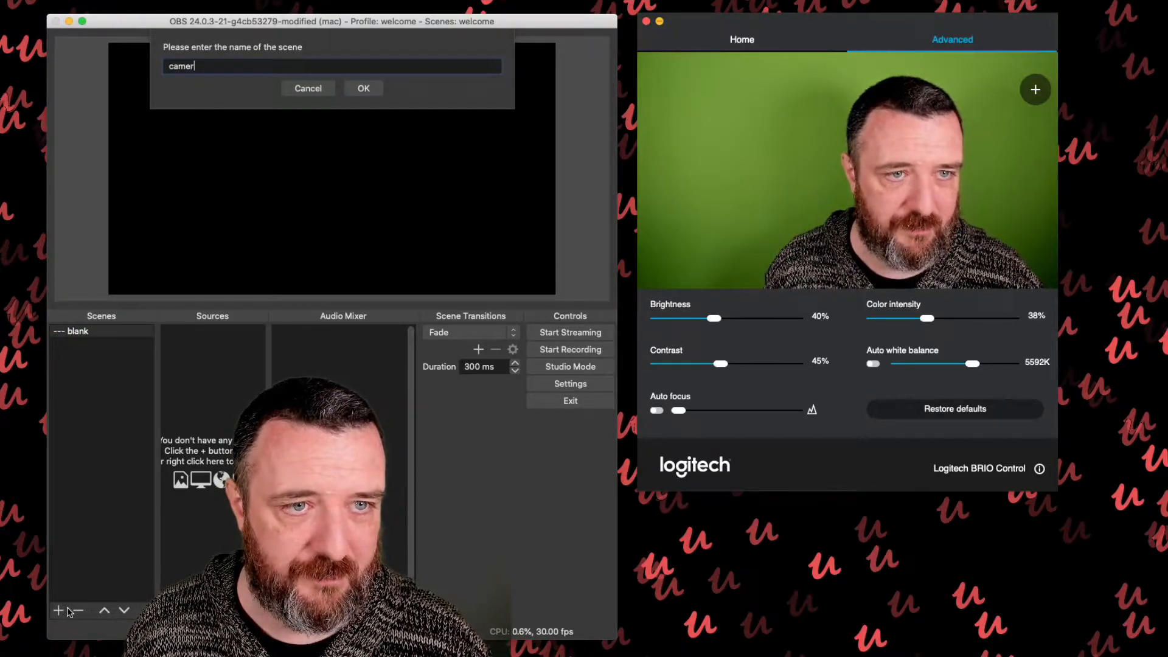
pyautogui.write('a')
pyautogui.press('Return')
# Step: Add a video capture device source named "brio" to the camera scene, using the Logitech BRIO as its device
pyautogui.click(169, 610)
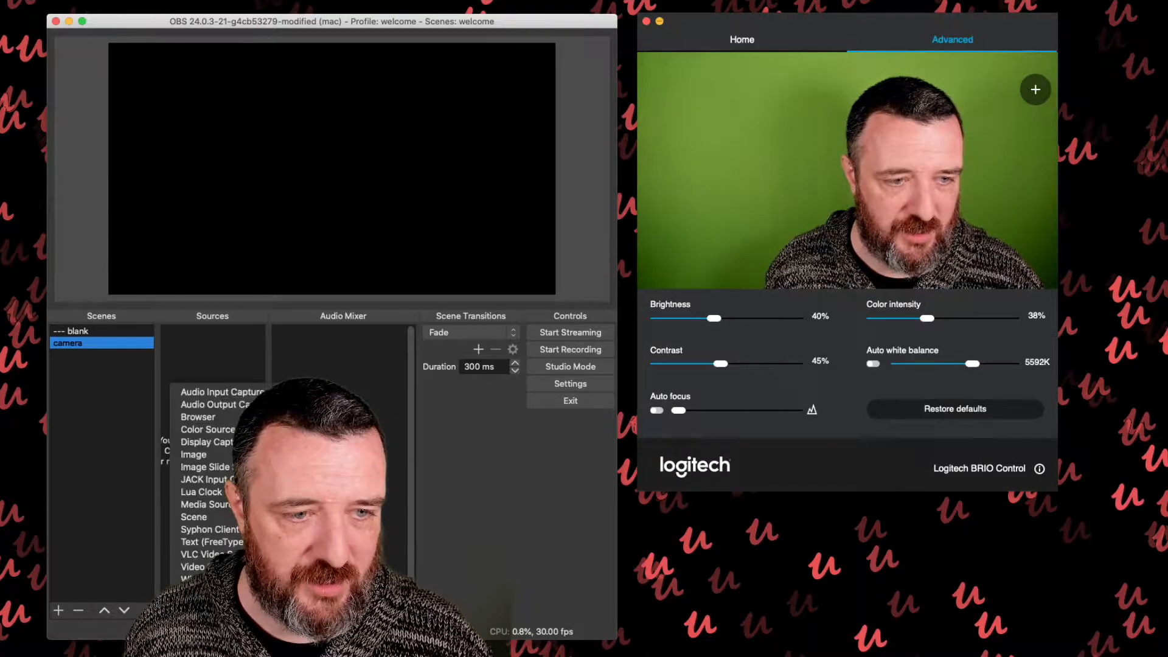
pyautogui.click(195, 566)
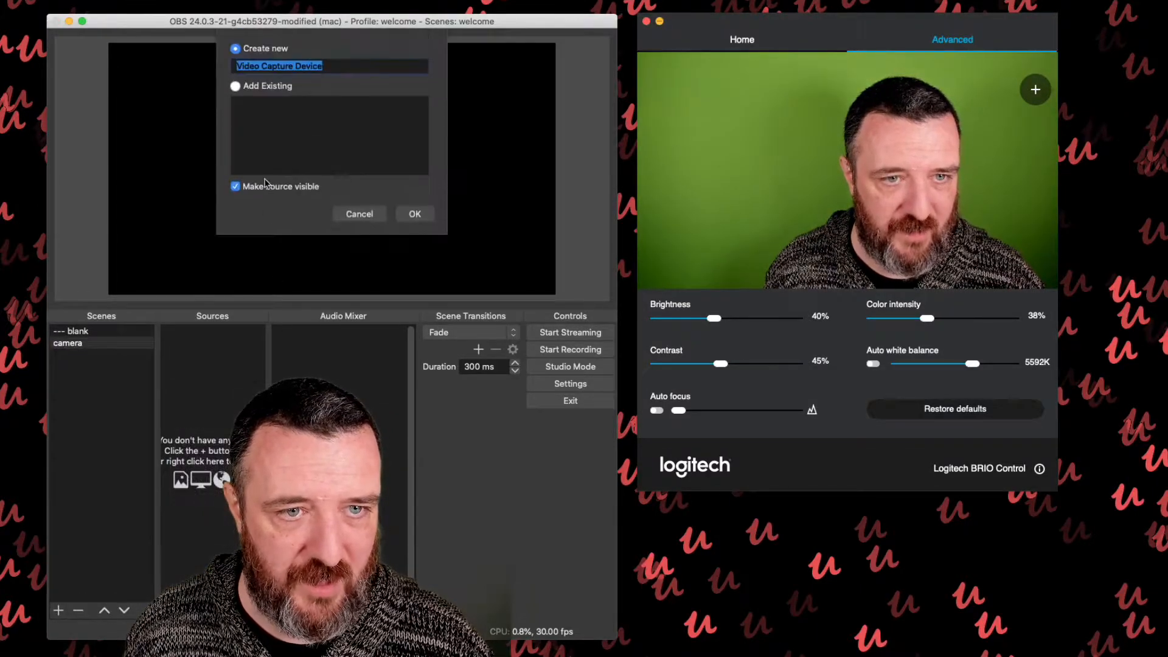
pyautogui.write('brio')
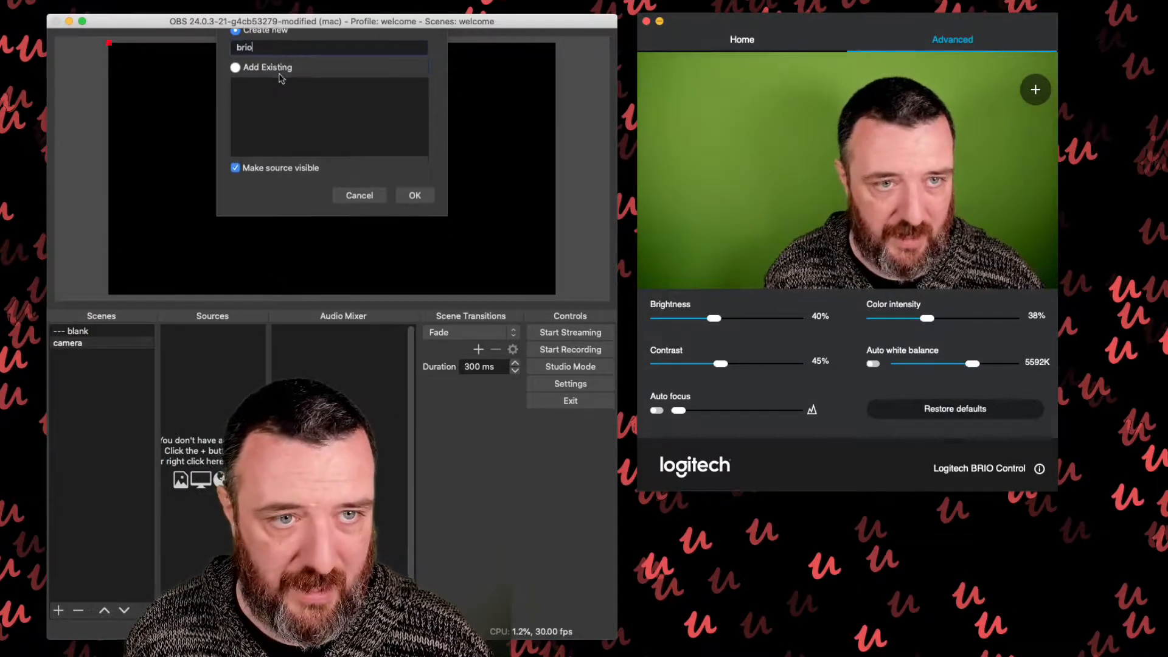
pyautogui.press('Return')
pyautogui.click(203, 387)
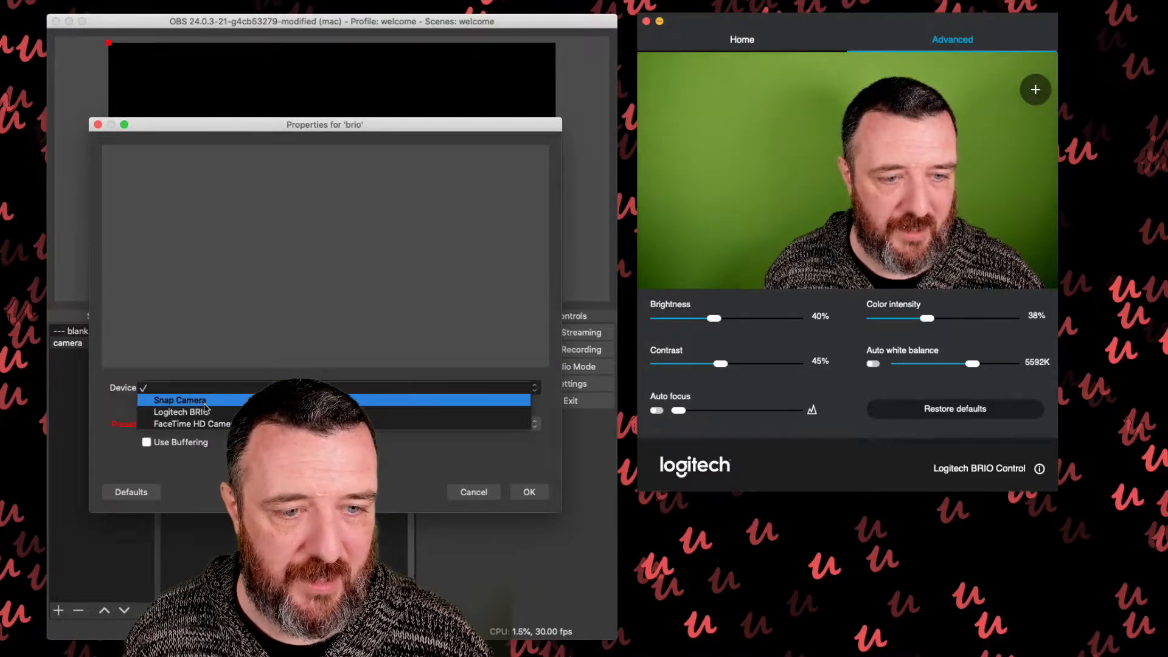
pyautogui.click(204, 413)
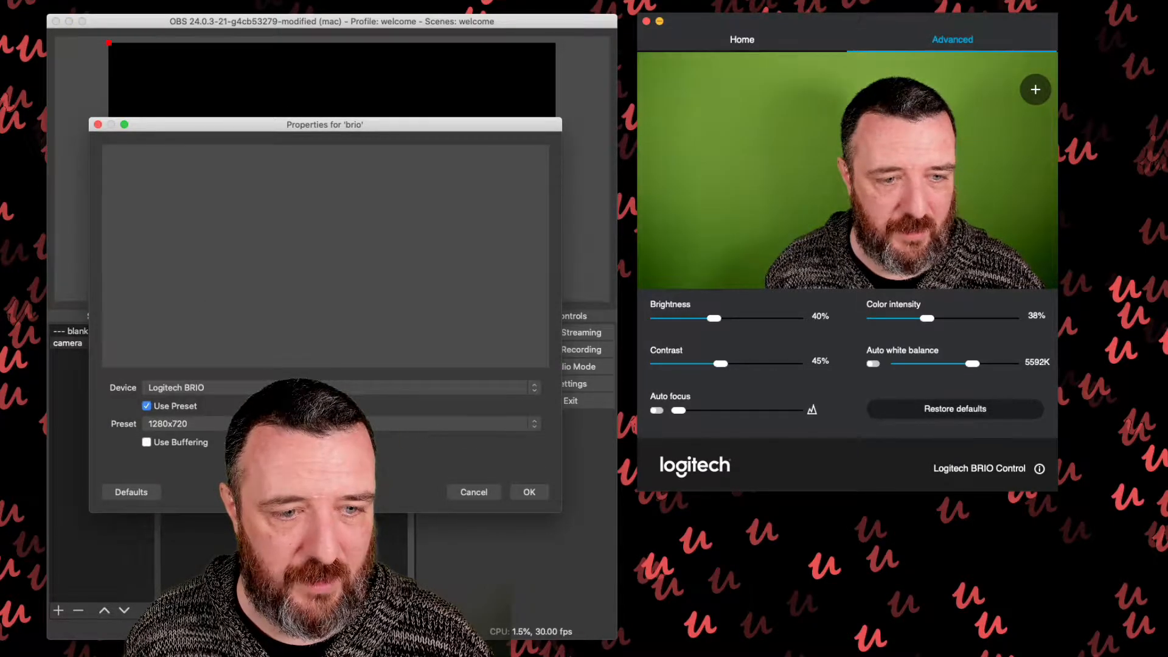
pyautogui.click(527, 491)
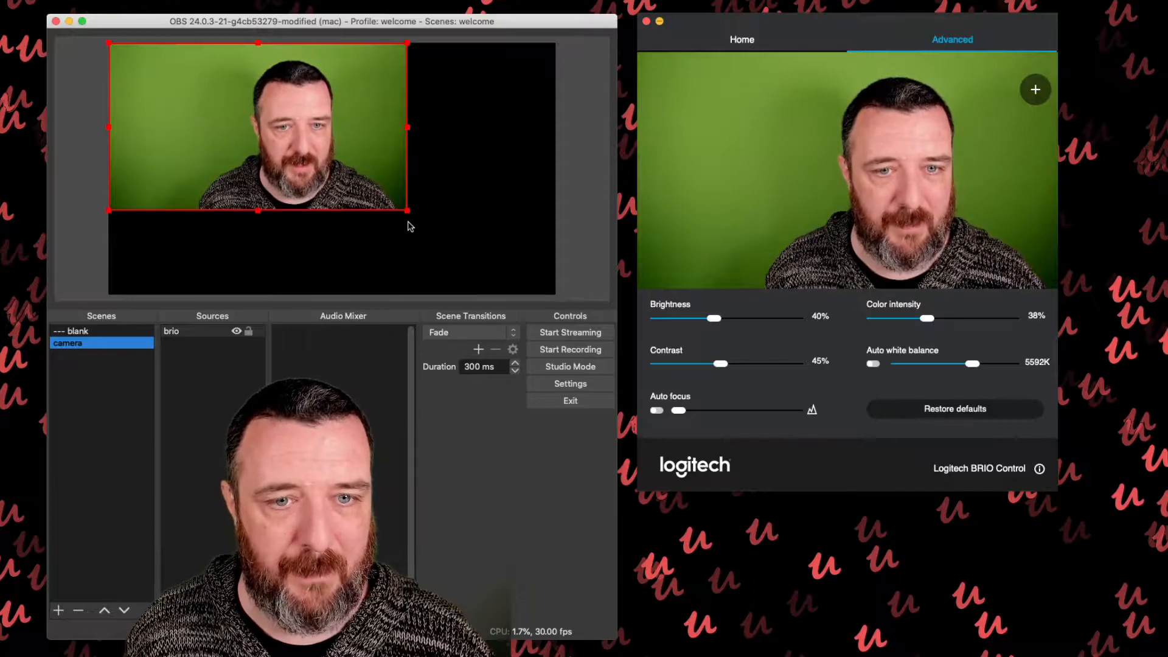
# Step: Enlarge the brio source to fill the whole canvas and lock it in place
pyautogui.moveTo(407, 213); pyautogui.dragTo(554, 294)
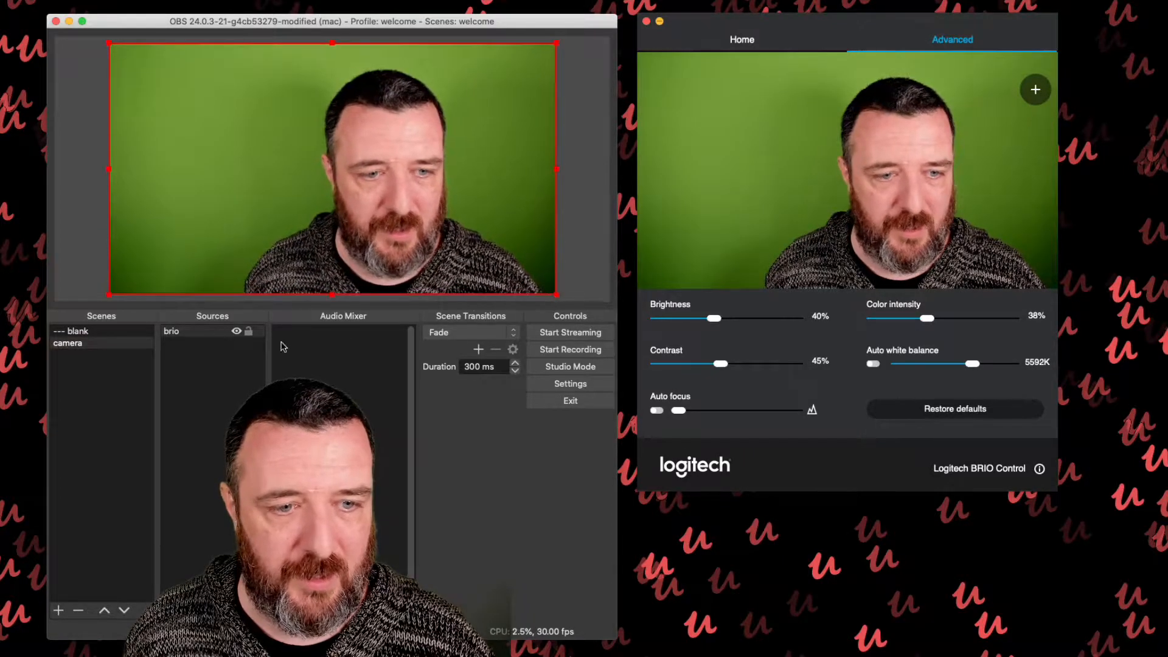
pyautogui.click(248, 332)
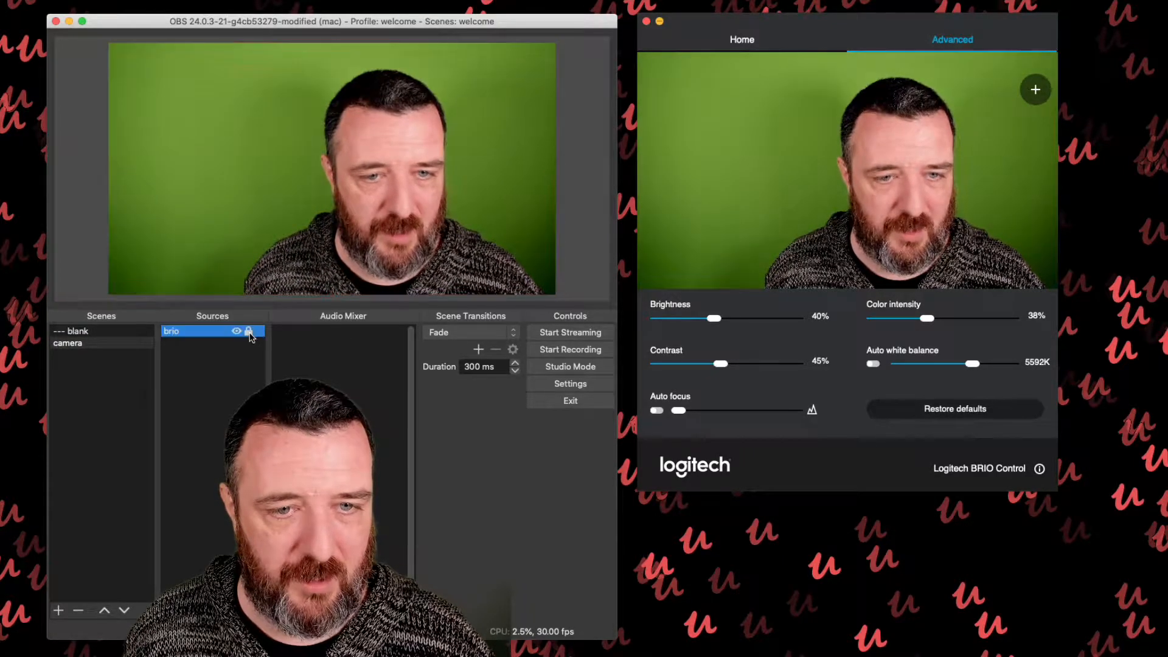
# Step: Add a Chroma Key effect filter to the brio source, keeping the default name and green key color, and close the filters
pyautogui.rightClick(190, 337)
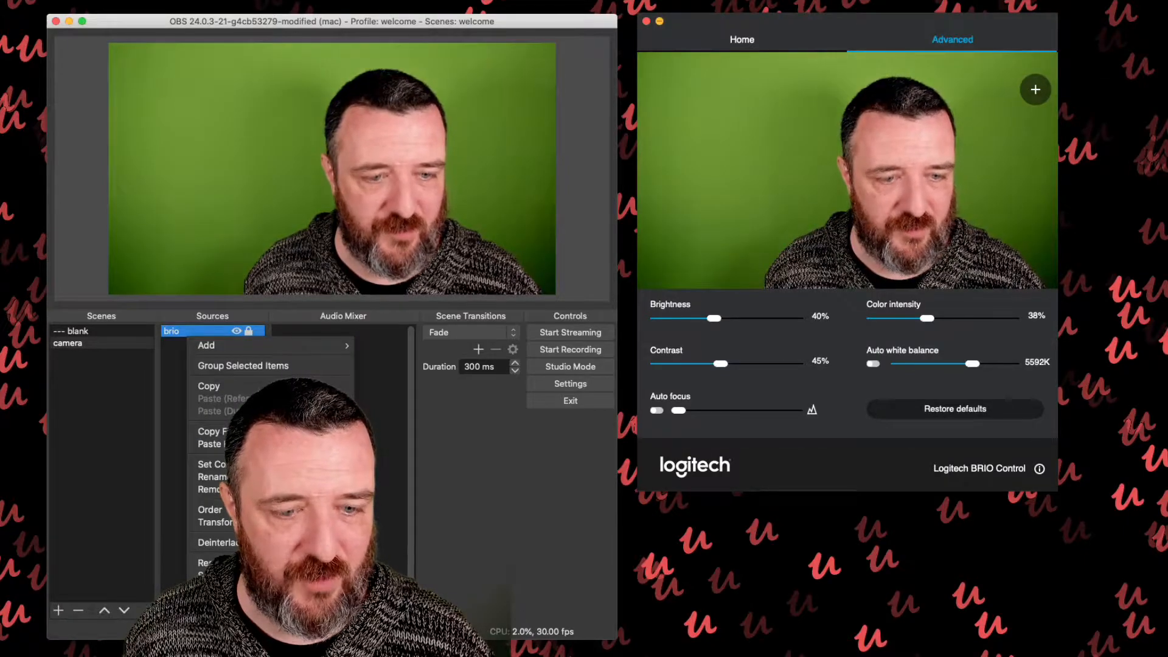
pyautogui.click(219, 640)
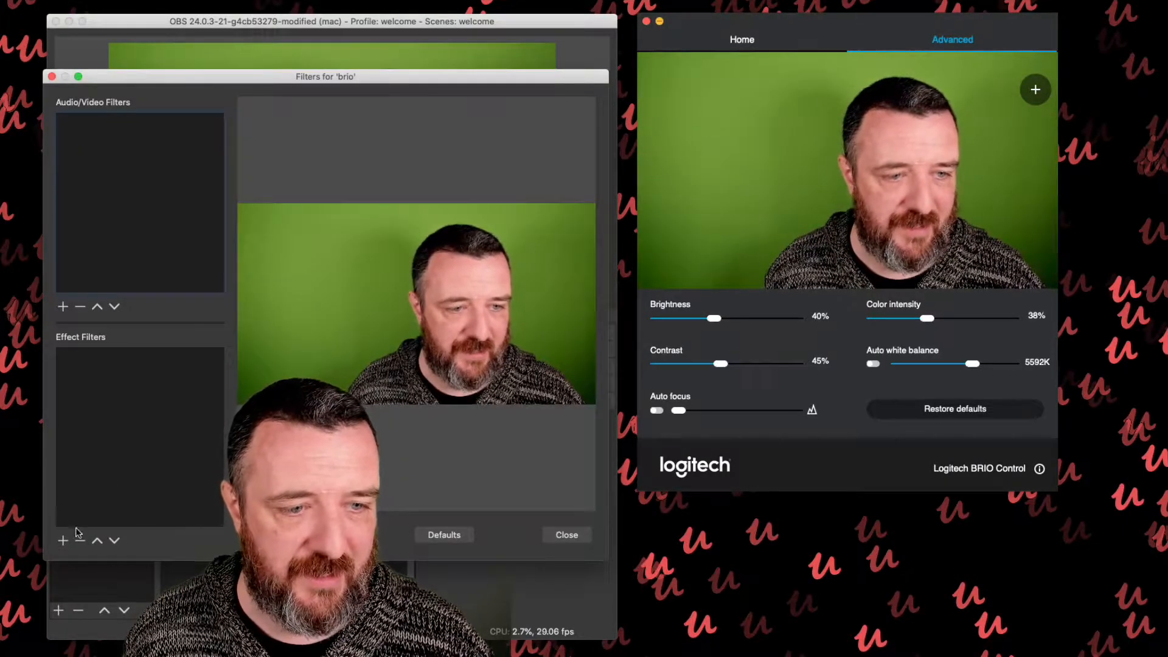
pyautogui.click(63, 541)
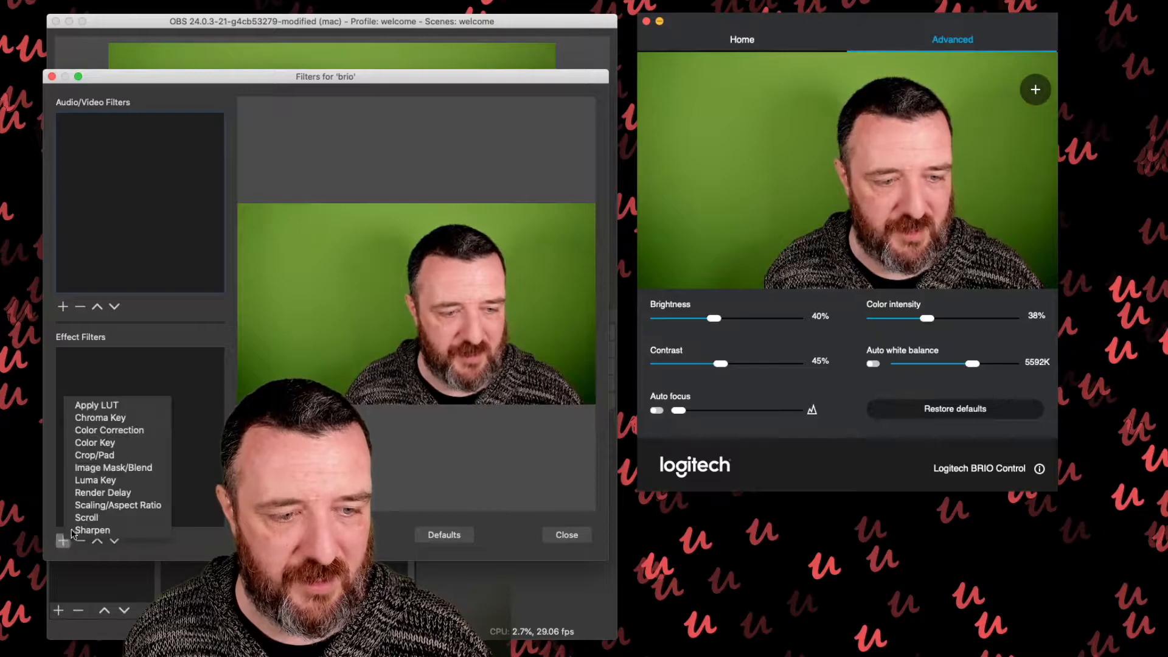
pyautogui.click(117, 419)
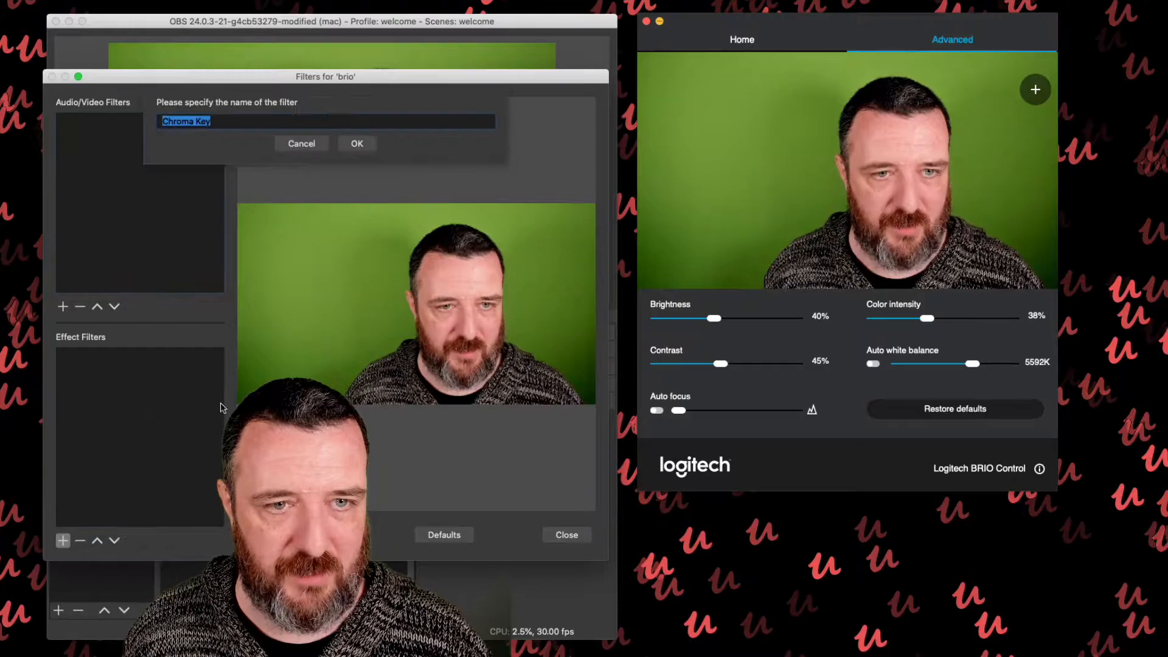
pyautogui.click(357, 143)
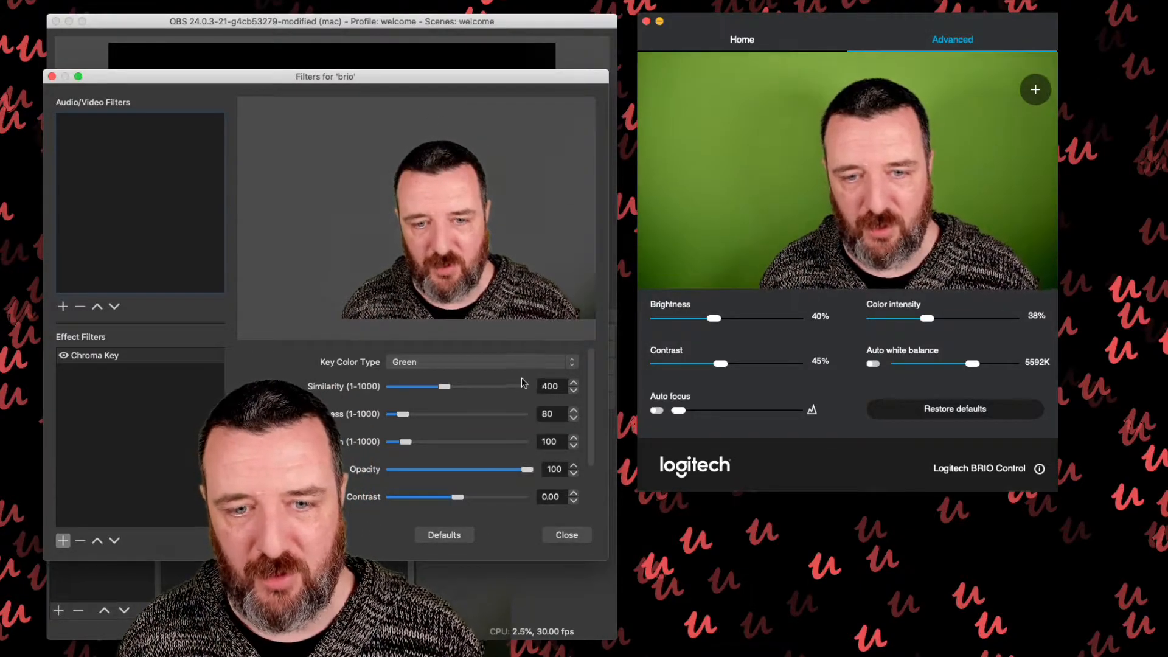
pyautogui.click(557, 536)
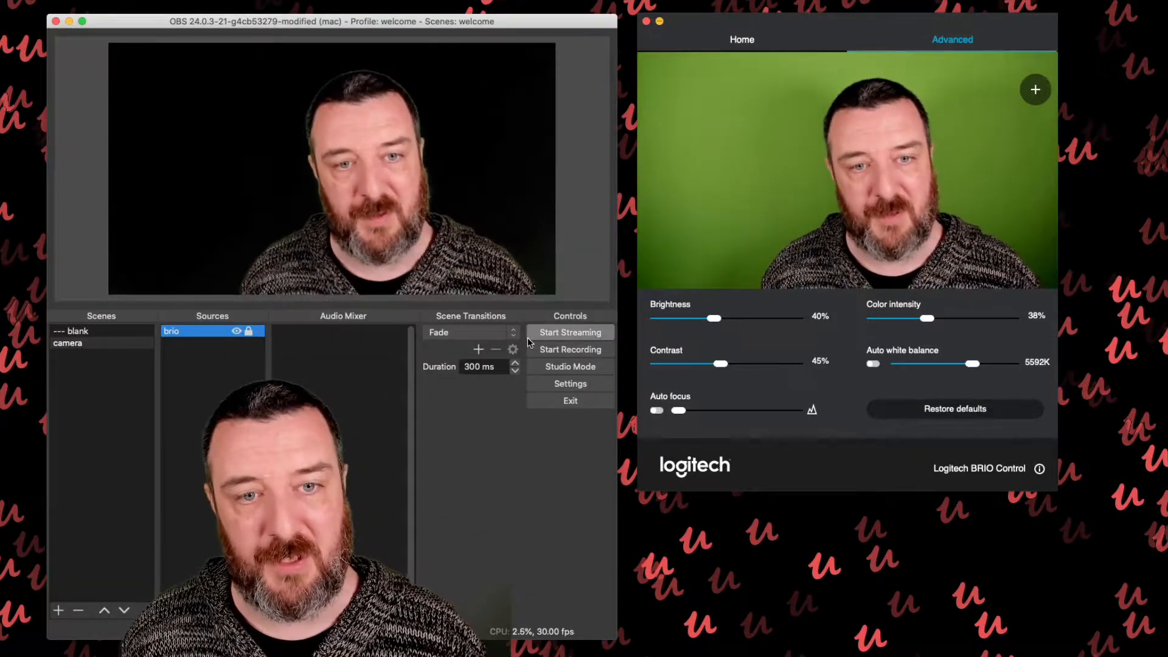
# Step: Add a new color source named "blue" to the camera scene
pyautogui.click(171, 610)
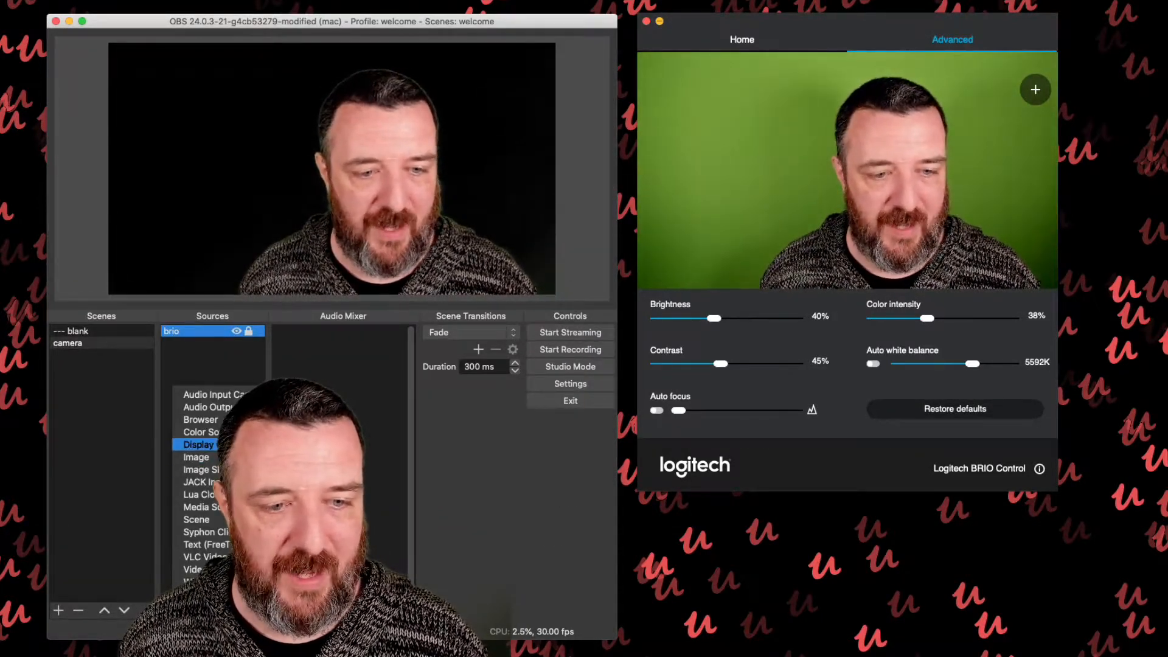
pyautogui.click(200, 431)
pyautogui.click(263, 88)
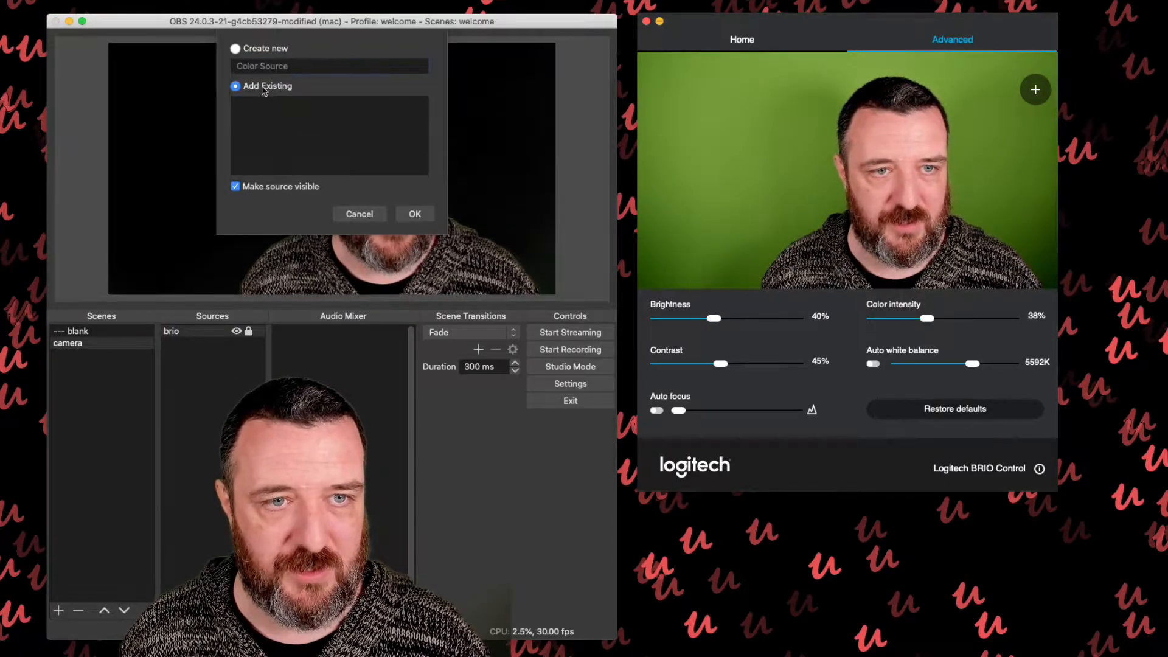
pyautogui.click(255, 49)
pyautogui.tripleClick(284, 65)
pyautogui.write('blue')
pyautogui.press('Return')
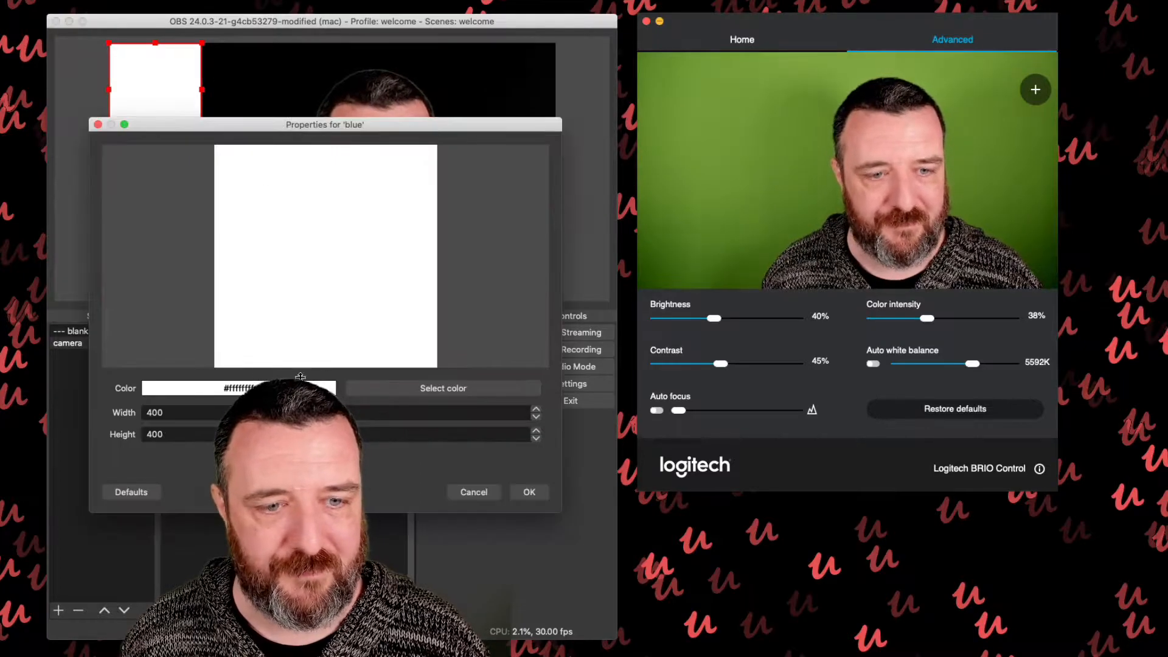
# Step: Set the blue source's color to the light blue basic color #00aaff, keeping its width and height
pyautogui.click(382, 390)
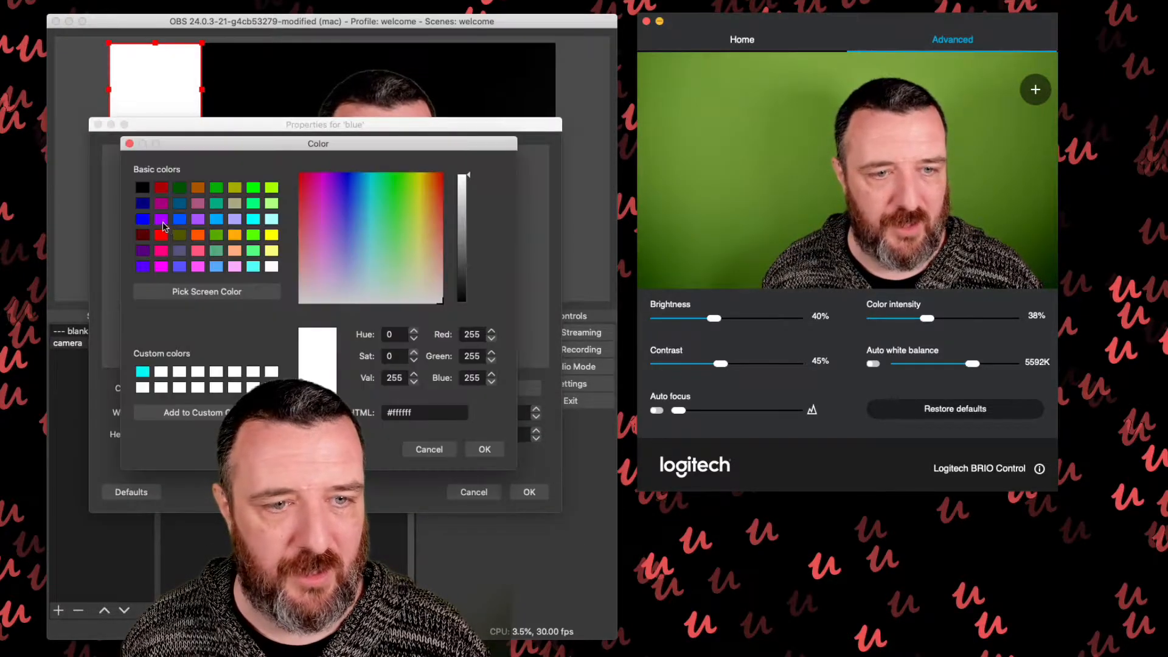
pyautogui.click(216, 219)
pyautogui.click(484, 449)
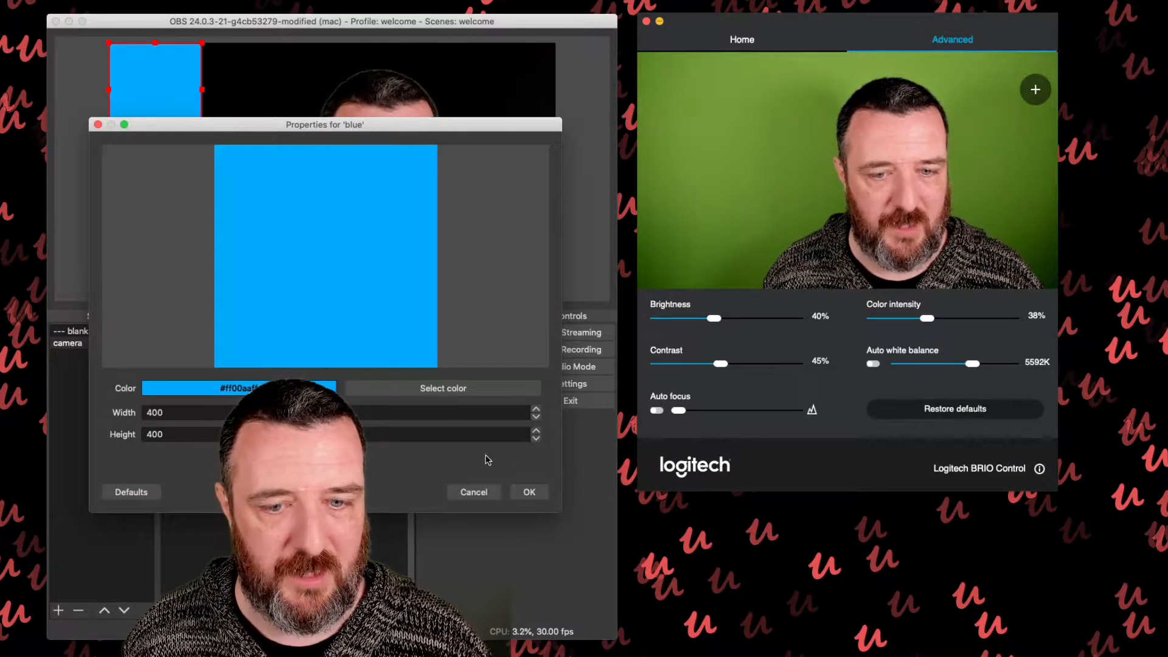
pyautogui.click(529, 491)
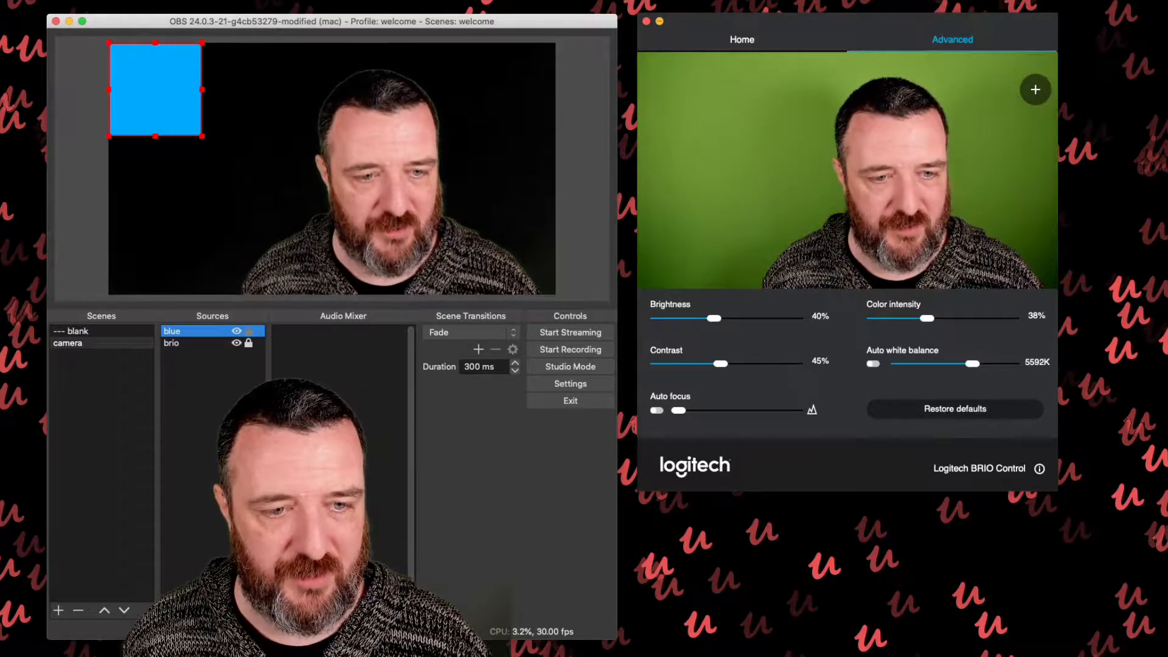
# Step: Place the blue source below brio in the source order and stretch it to cover the whole canvas
pyautogui.click(255, 610)
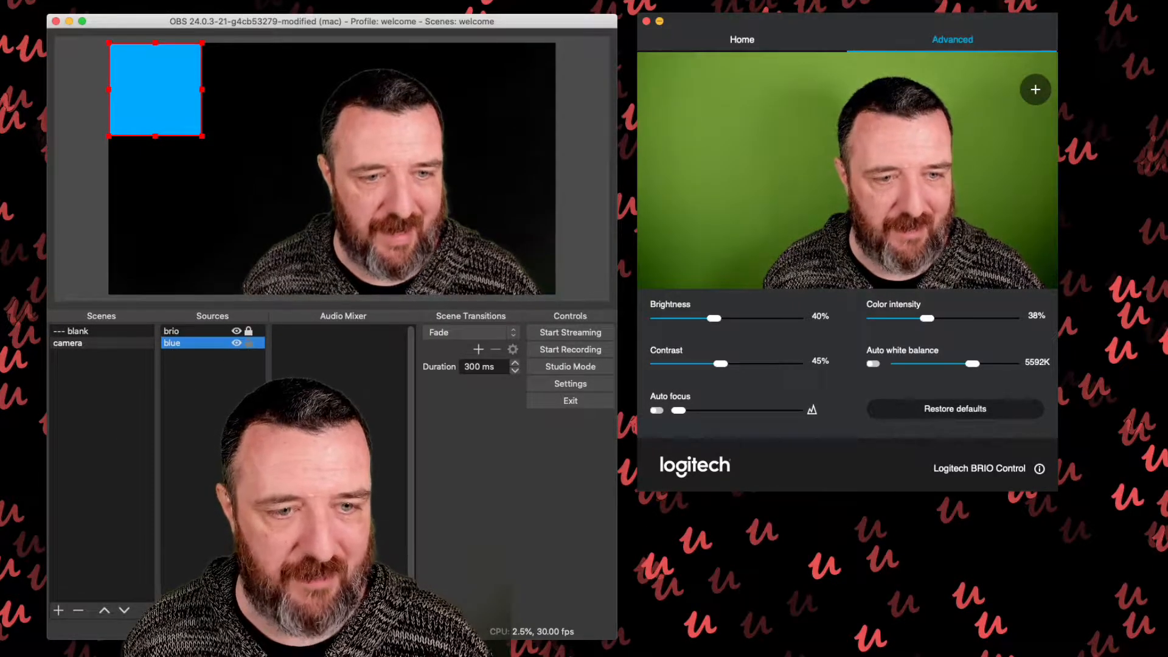
pyautogui.moveTo(201, 135); pyautogui.dragTo(579, 308)
pyautogui.click(566, 303)
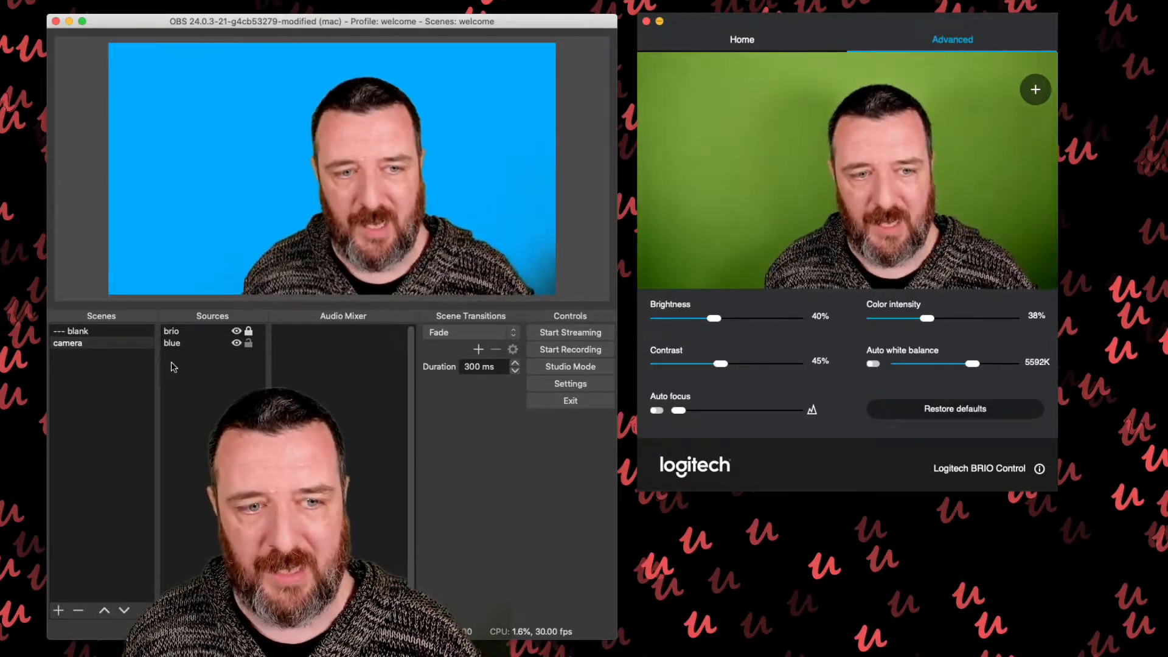
# Step: Open the brio source's filters, place the window beside the main preview, and select the Chroma Key filter
pyautogui.doubleClick(172, 331)
pyautogui.click(474, 492)
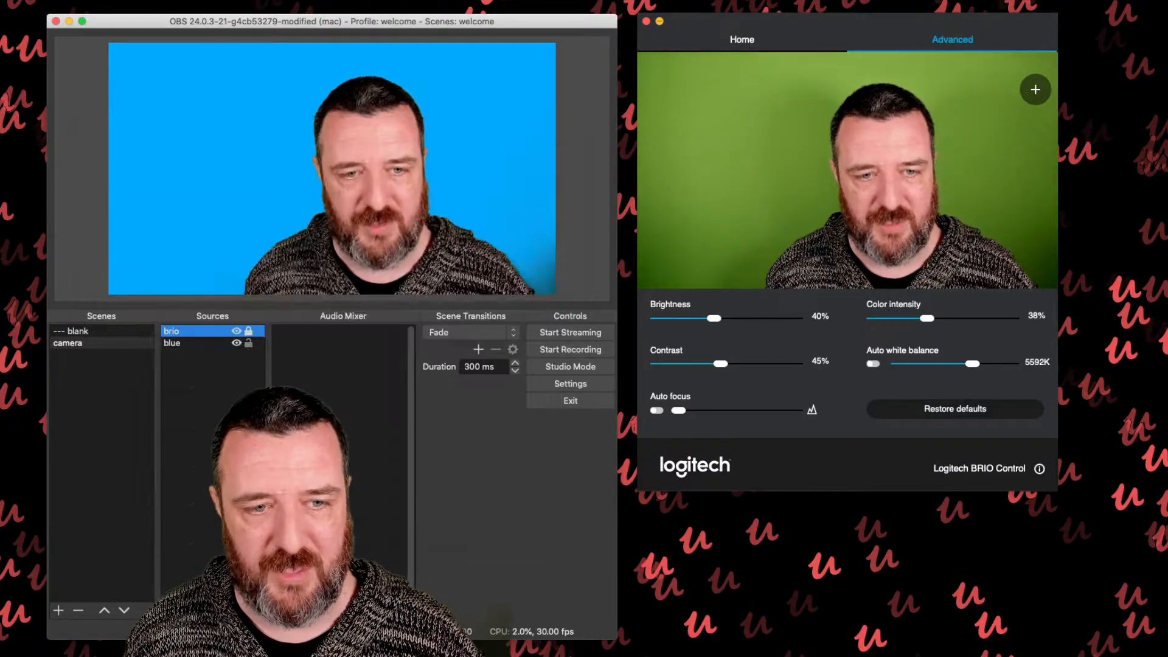
pyautogui.rightClick(192, 331)
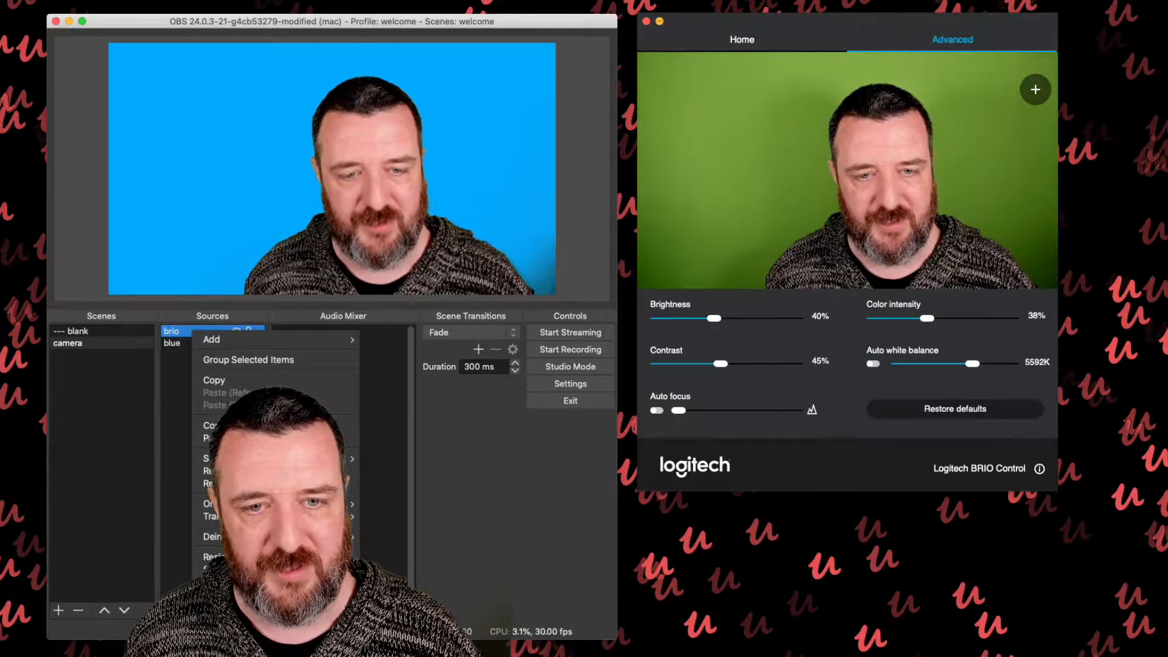
pyautogui.click(219, 634)
pyautogui.moveTo(456, 77); pyautogui.dragTo(1044, 24)
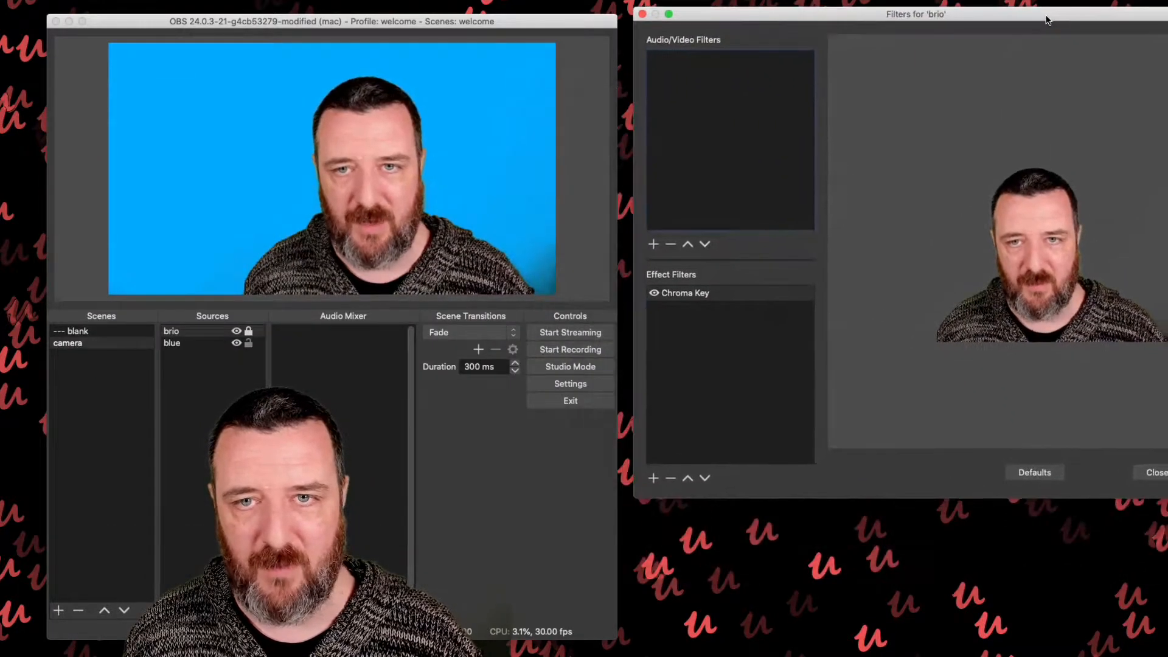
pyautogui.click(722, 305)
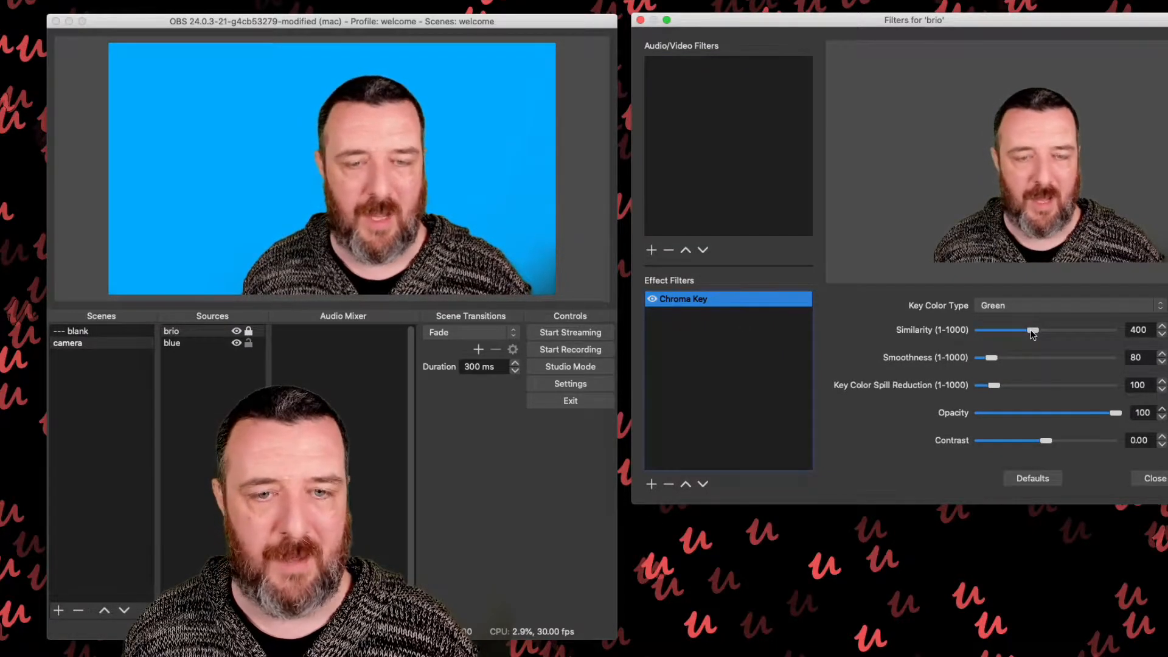
# Step: Tune the Chroma Key filter to similarity 447, smoothness 67 and key color spill reduction 67, trying a lower opacity before restoring 100
pyautogui.moveTo(1032, 334)
pyautogui.mouseDown()
pyautogui.moveTo(1009, 338)
pyautogui.moveTo(1036, 341)
pyautogui.mouseUp()
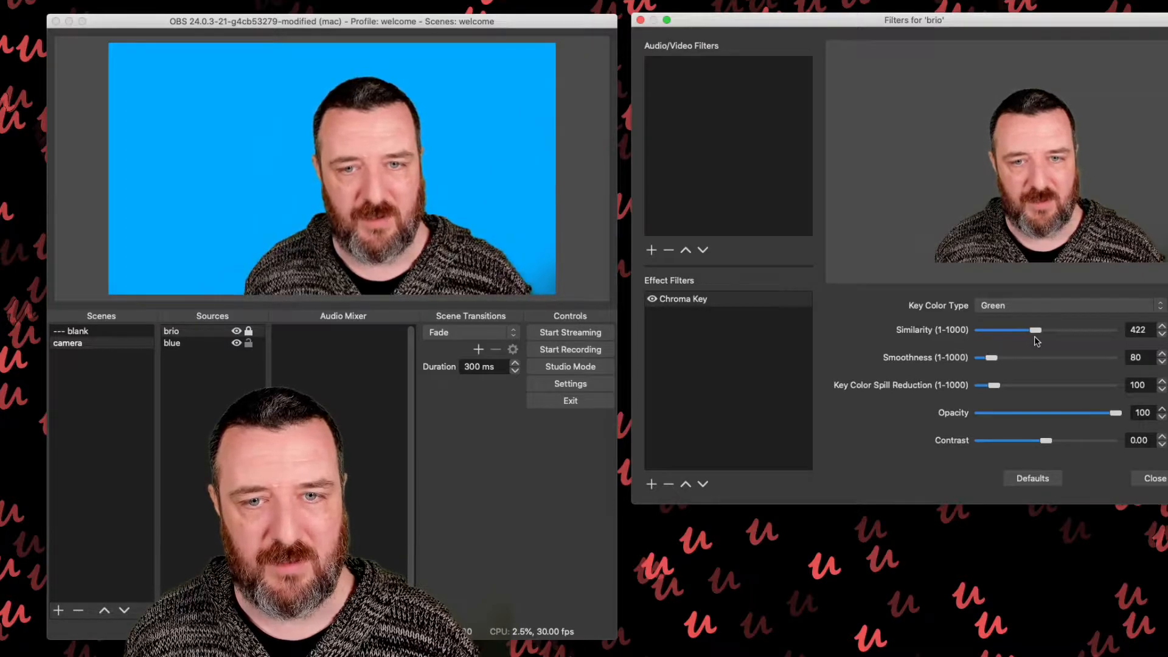
pyautogui.moveTo(1036, 341); pyautogui.dragTo(1039, 342)
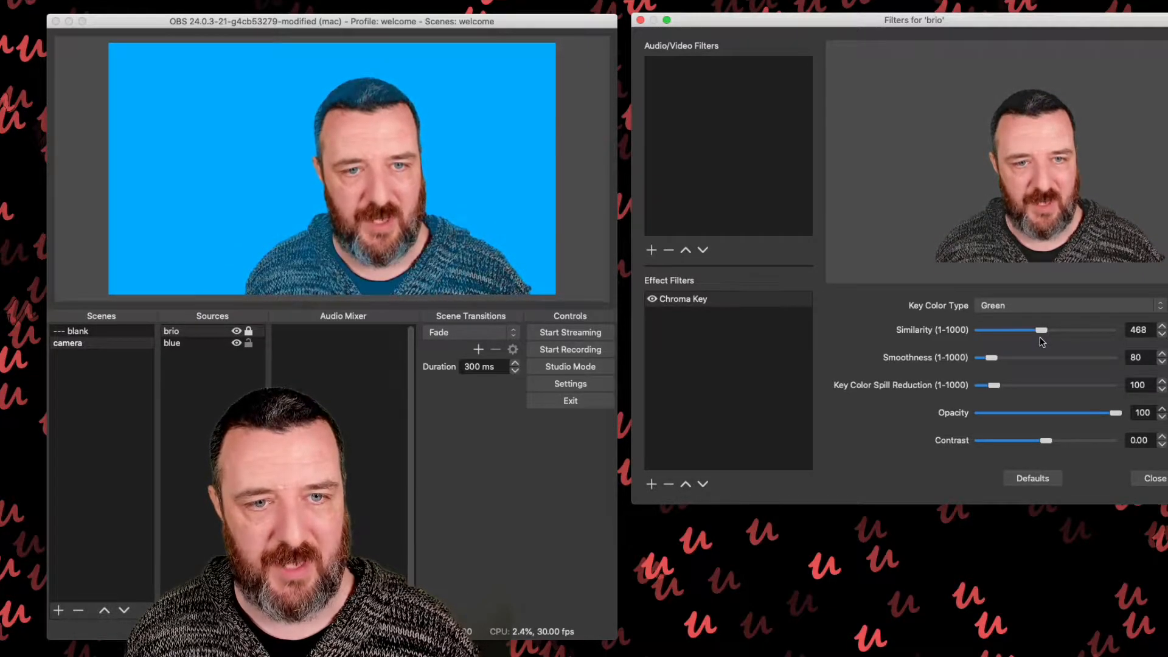
pyautogui.moveTo(1042, 342); pyautogui.dragTo(1038, 342)
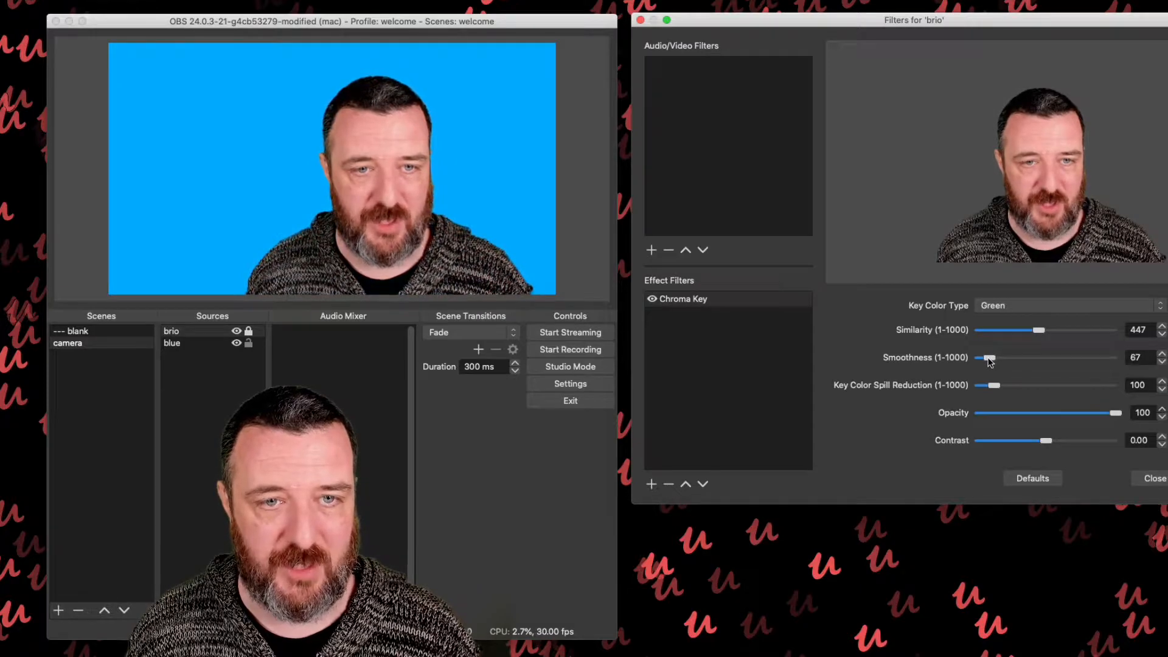
pyautogui.moveTo(993, 387); pyautogui.dragTo(1063, 385)
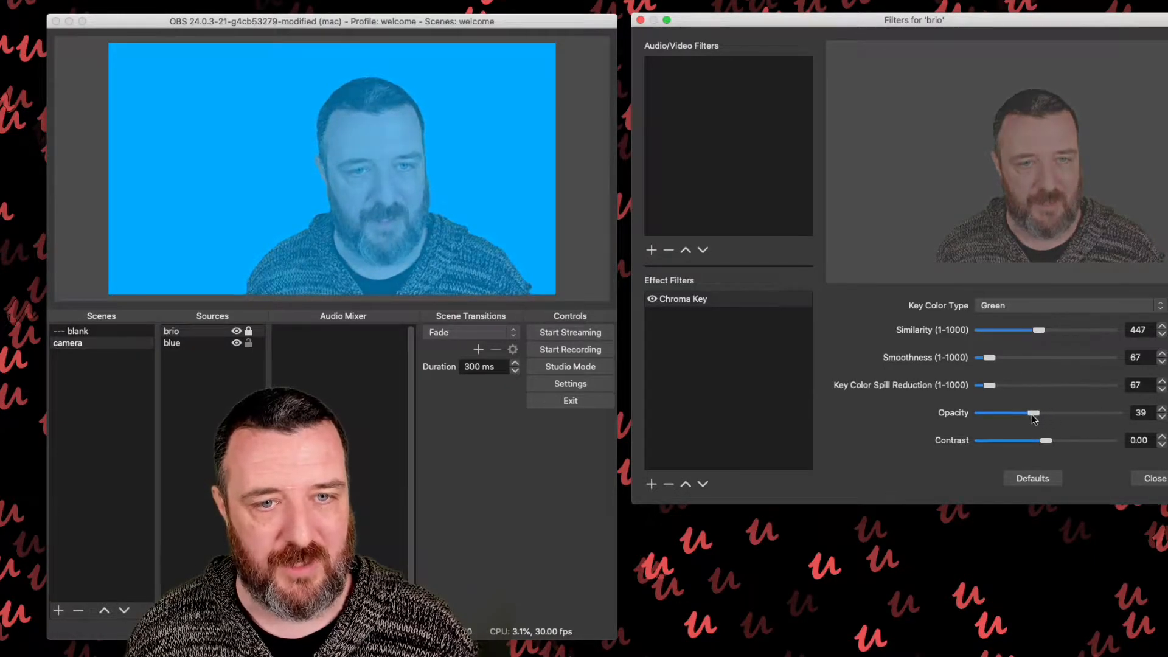
pyautogui.moveTo(1000, 415); pyautogui.dragTo(1011, 416)
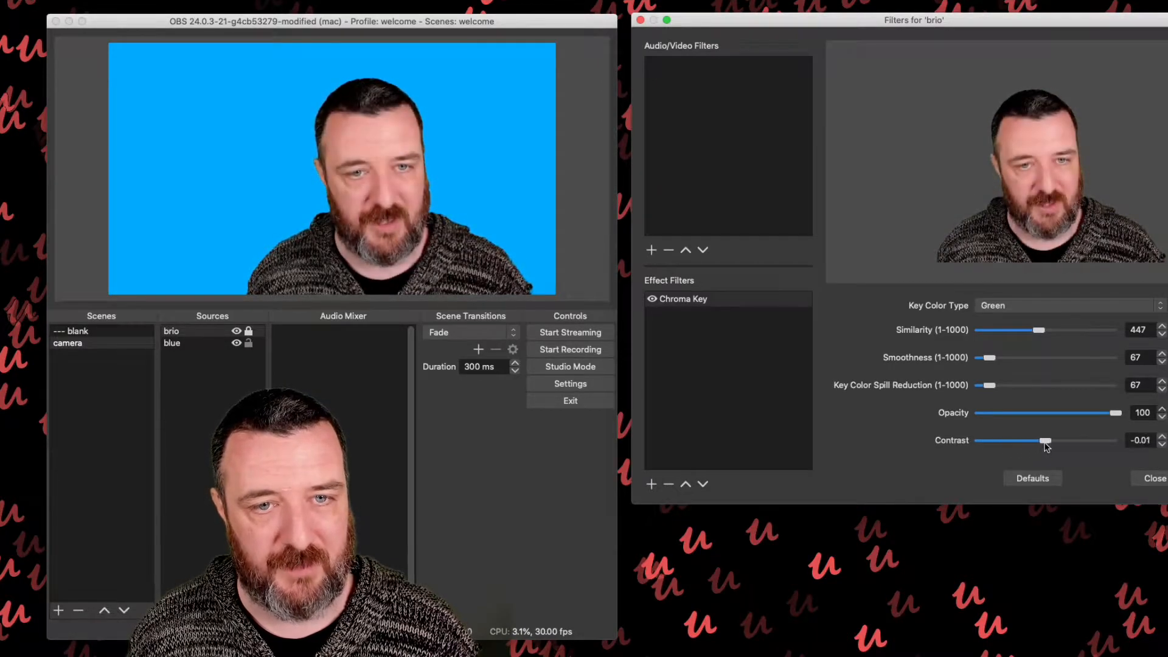
# Step: Set the Chroma Key filter's contrast to 0.04, gamma to -0.15 and brightness to 0.14
pyautogui.scroll(-3, 997, 371)
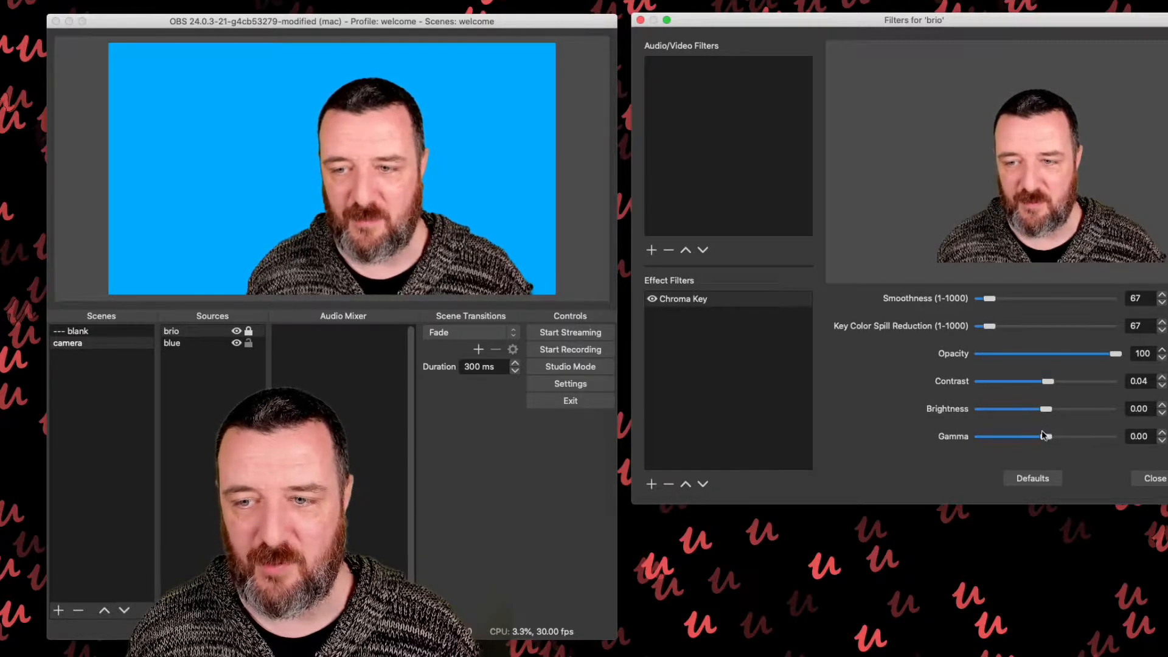
pyautogui.moveTo(1037, 440); pyautogui.dragTo(1062, 415)
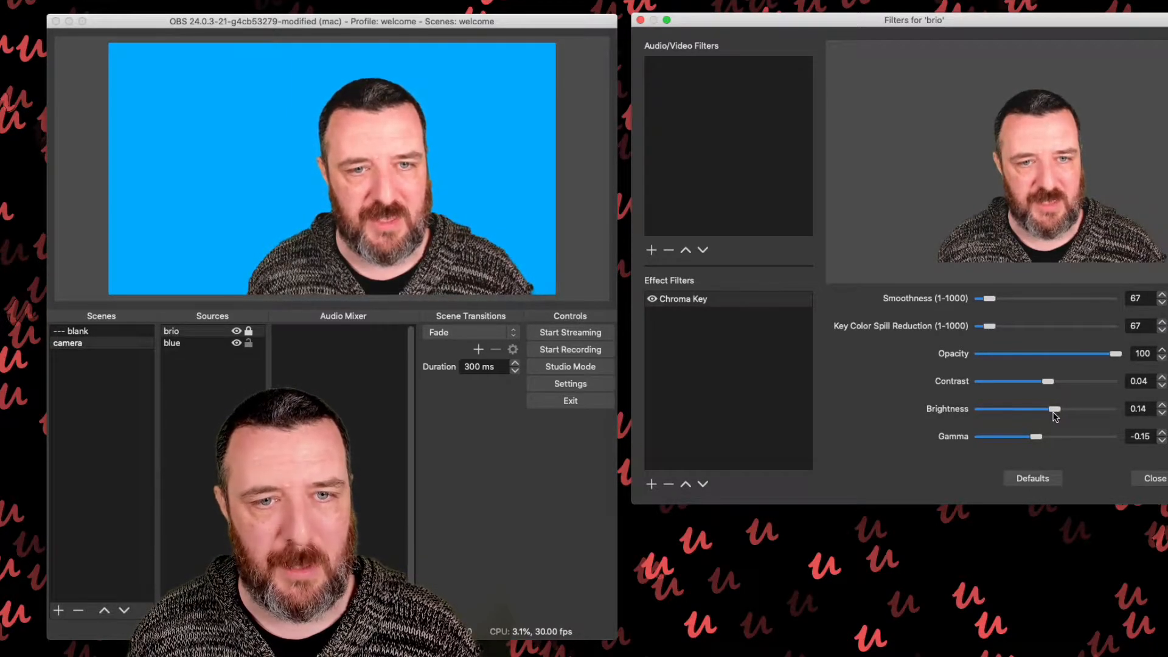
# Step: Fine-tune the Chroma Key filter's similarity around 447 and close the brio filters
pyautogui.scroll(3, 1097, 302)
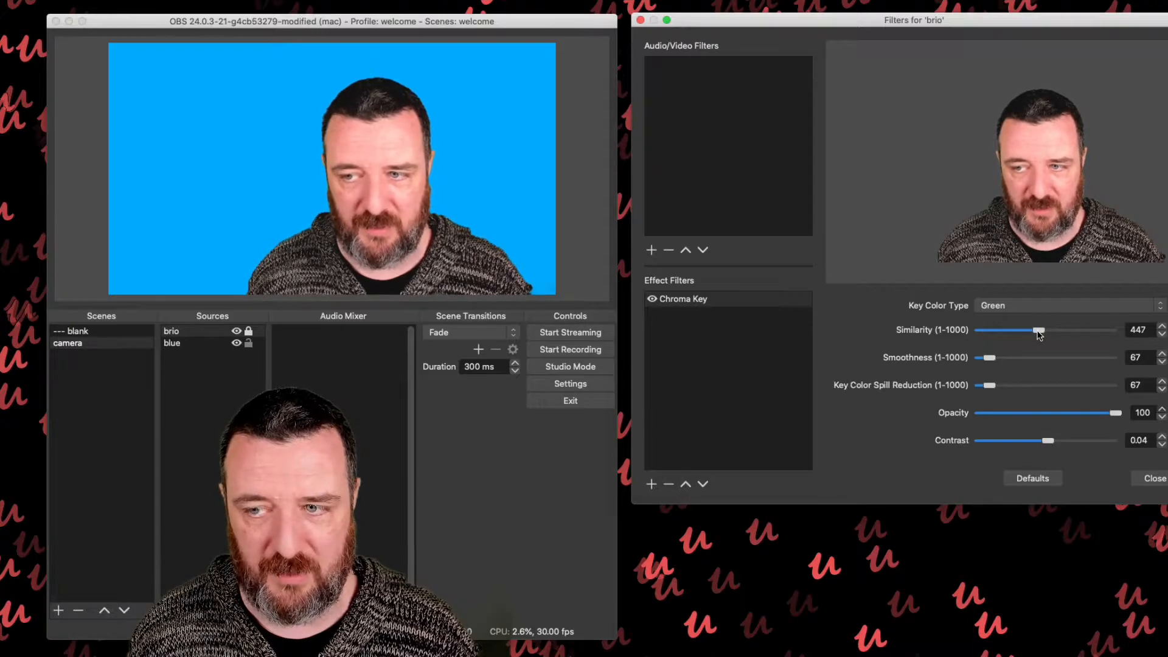
pyautogui.moveTo(1038, 331); pyautogui.dragTo(1039, 332)
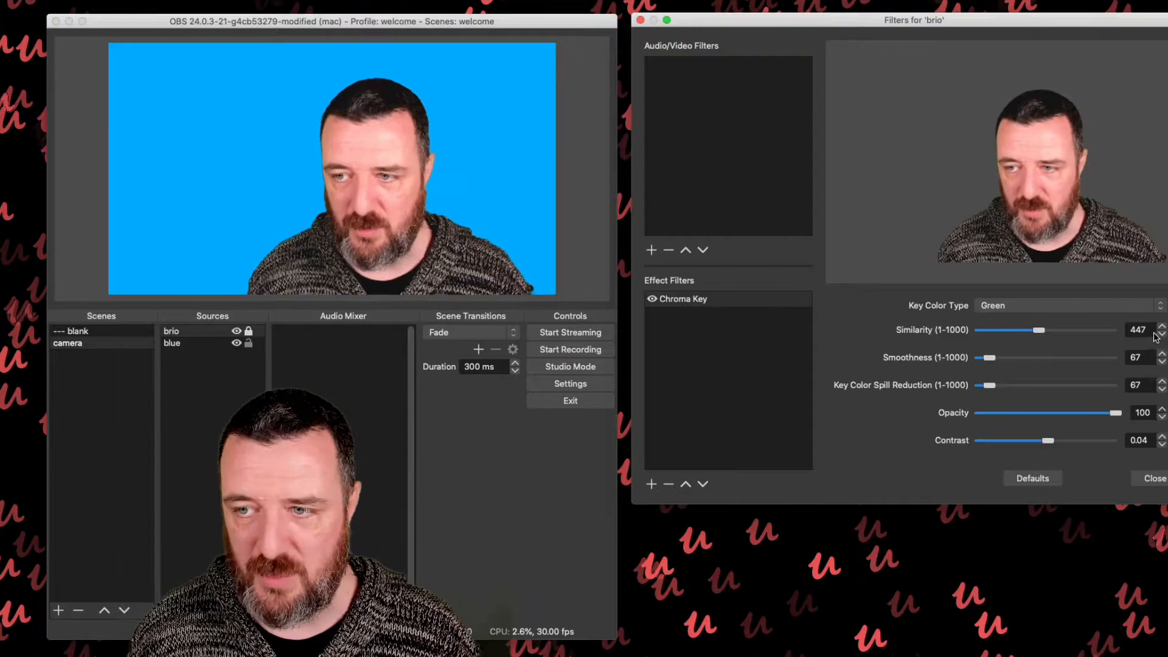
pyautogui.moveTo(1148, 330); pyautogui.dragTo(1137, 331)
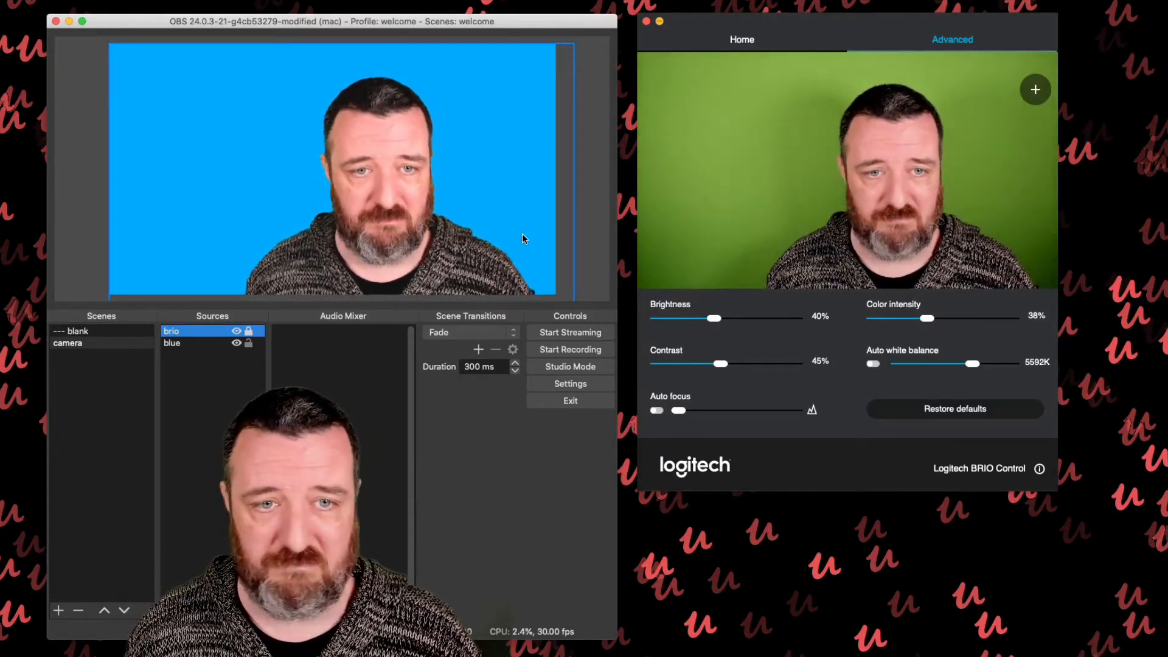
pyautogui.click(925, 1)
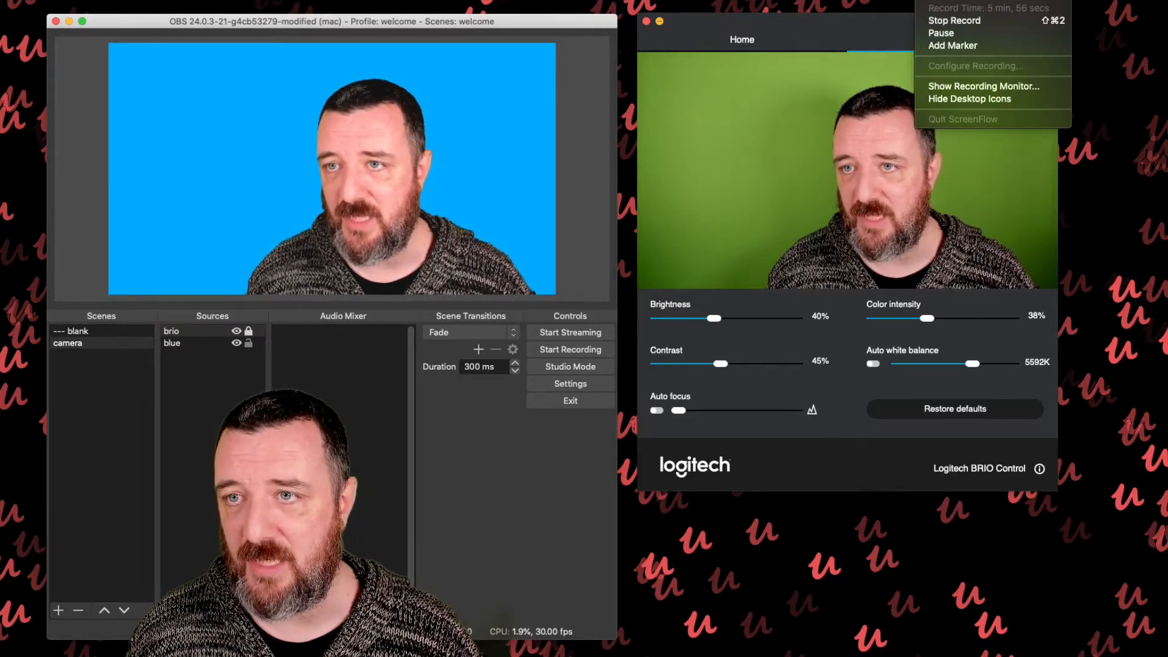
pyautogui.click(532, 36)
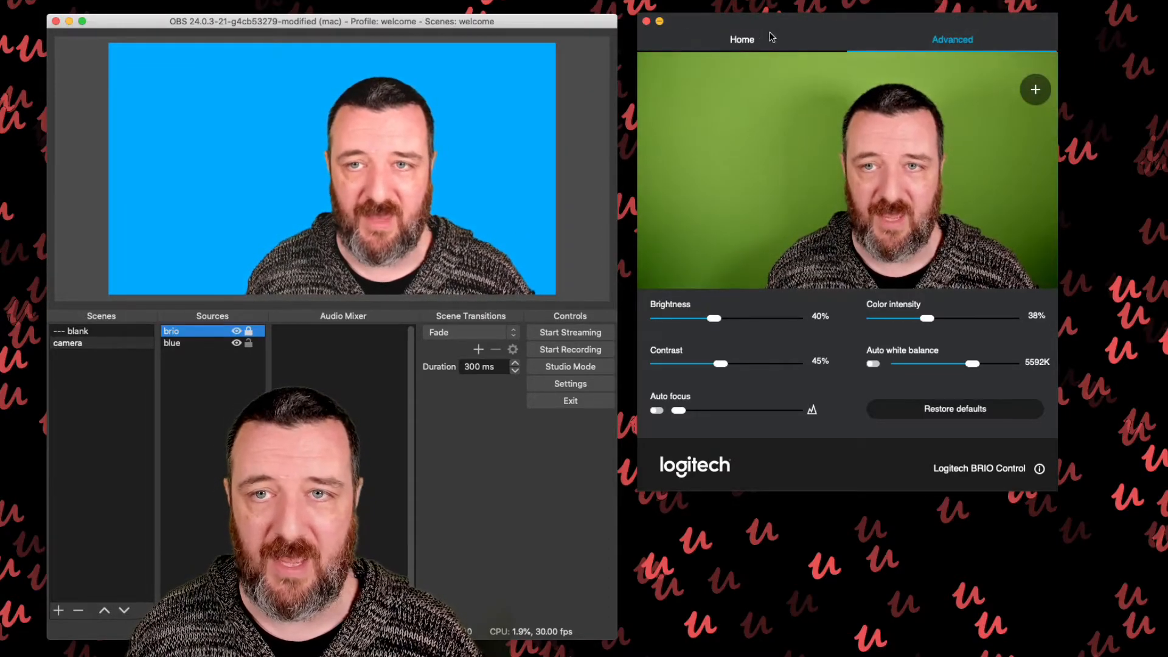